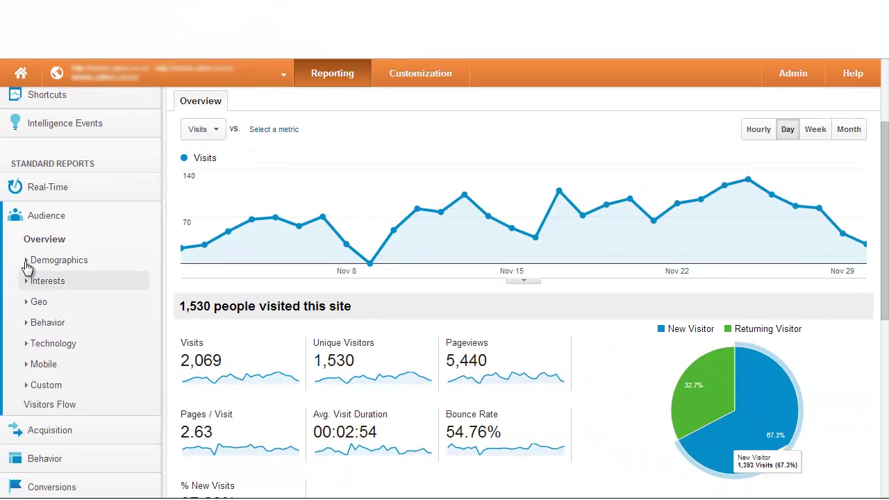
- Open the Demographics Overview report with its Age and Gender charts by Visits
left_click(47, 206)
left_click(53, 284)
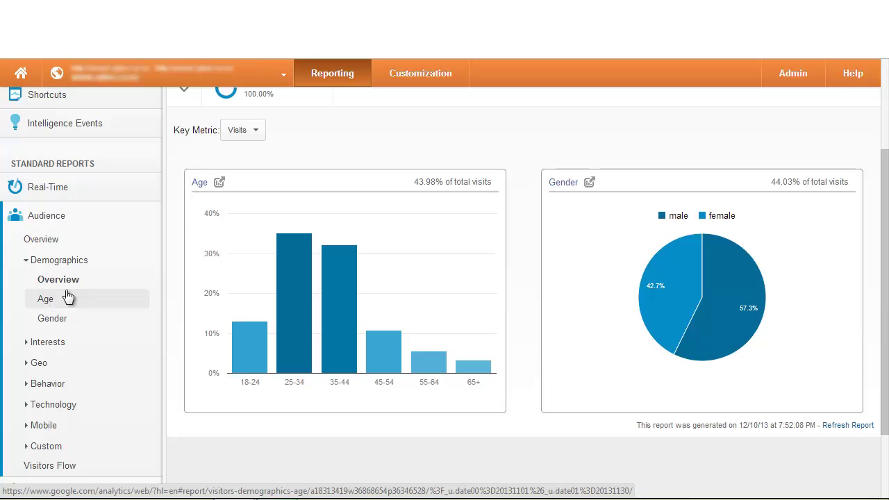
left_click(264, 131)
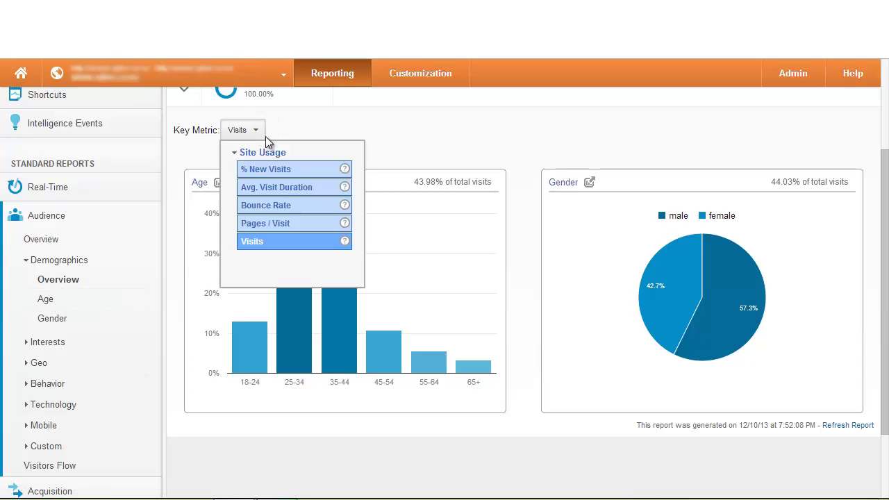
left_click(333, 131)
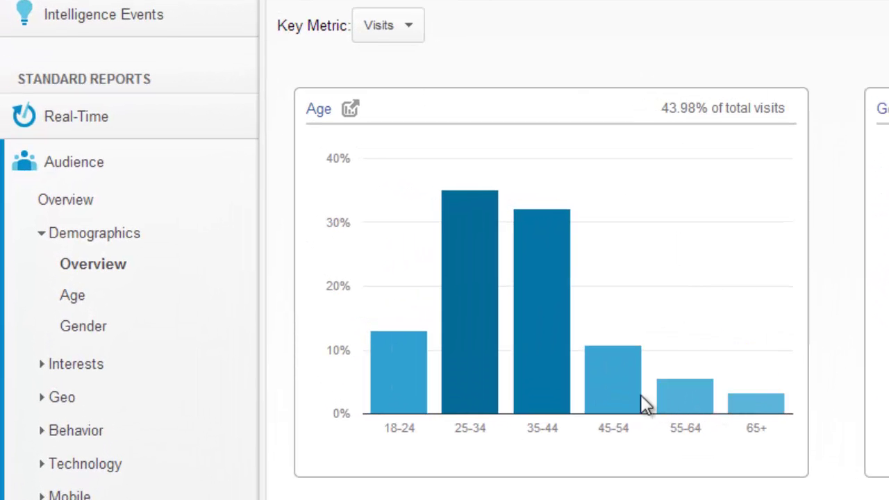
- Switch the key metric to Pages / Visit to compare, then back to Visits
mouse_move(564, 394)
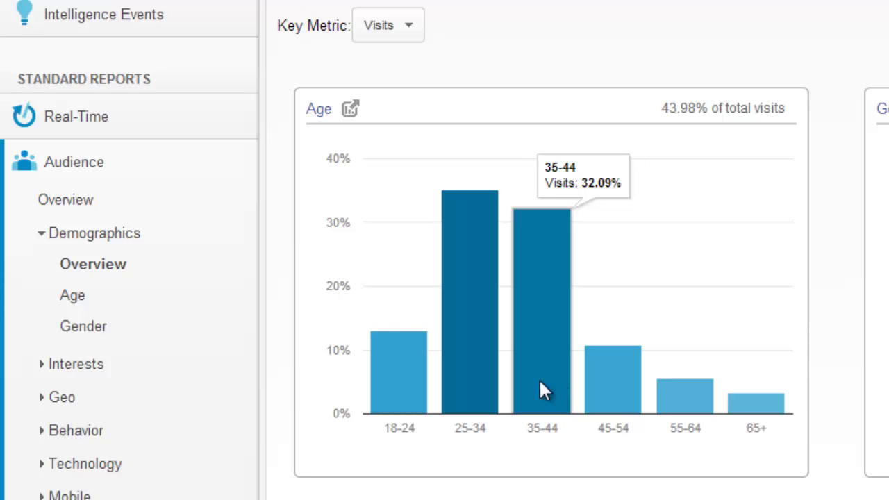
left_click(410, 29)
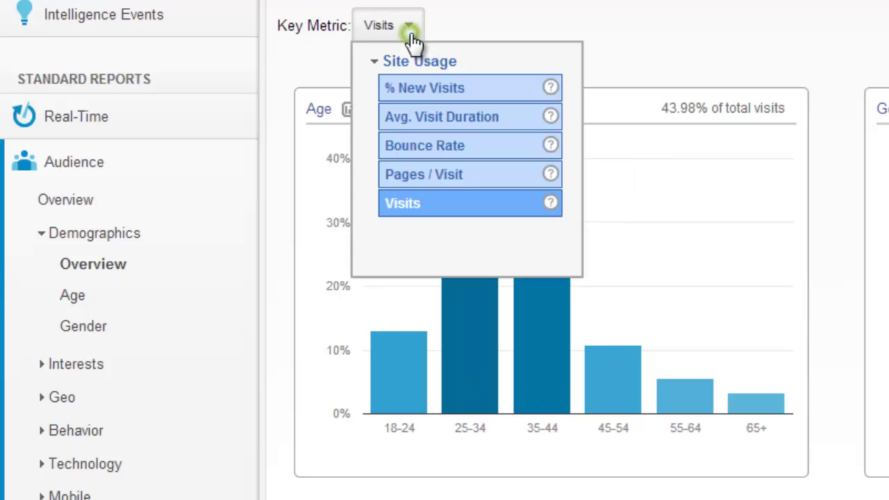
left_click(428, 175)
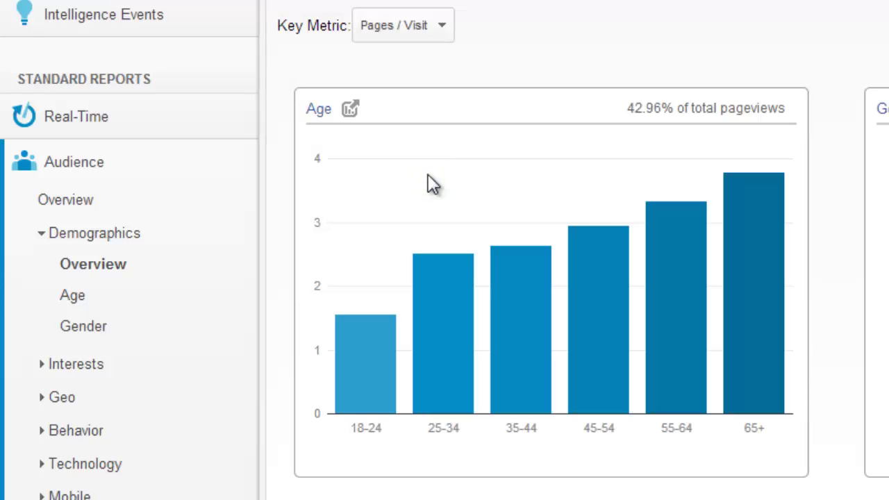
mouse_move(656, 300)
mouse_move(463, 318)
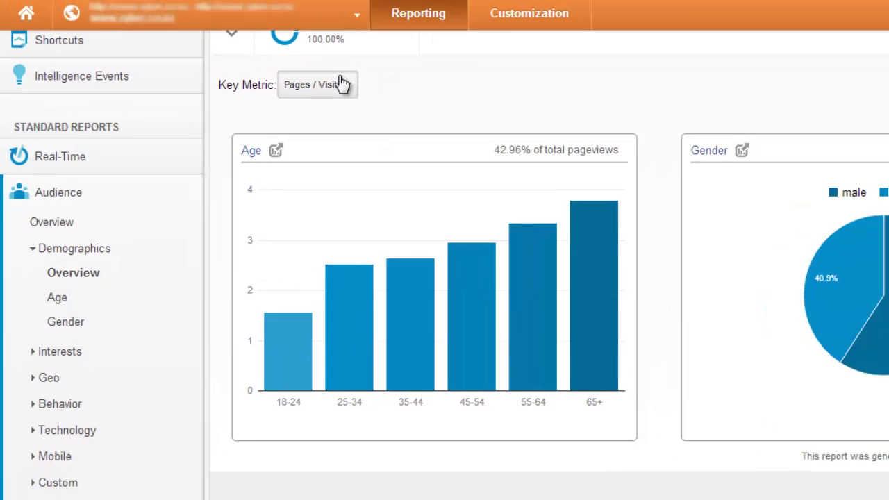
left_click(403, 25)
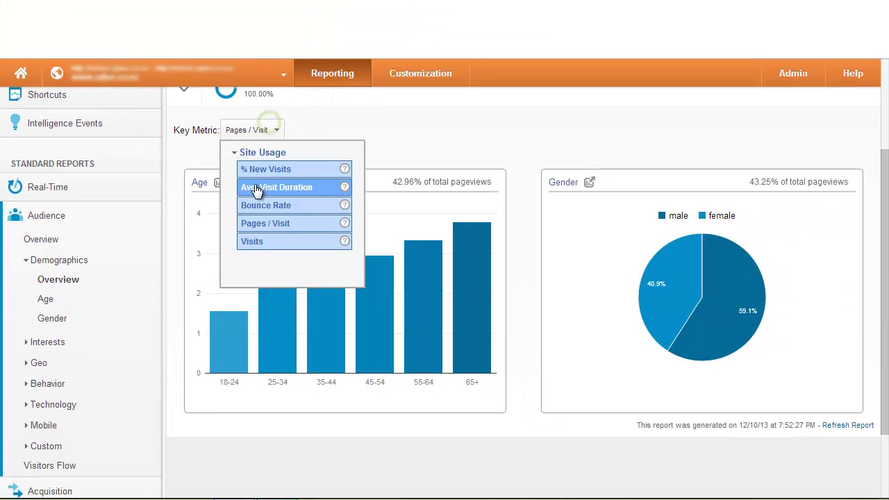
left_click(253, 241)
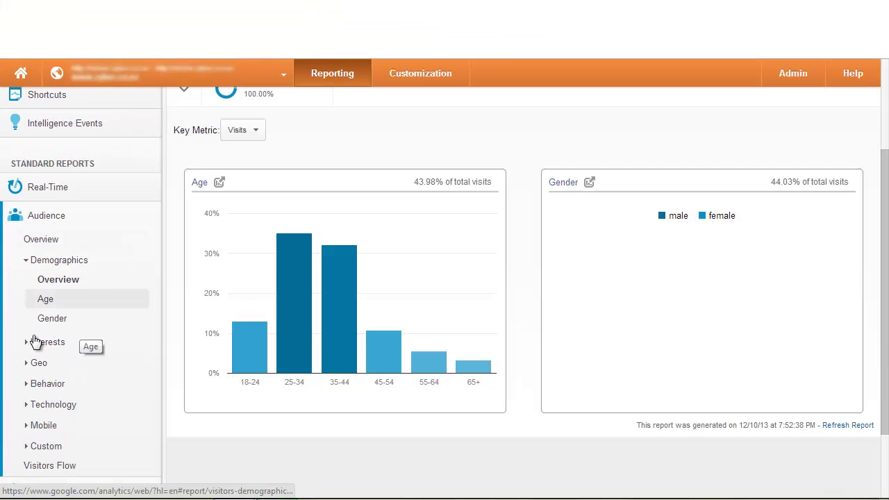
- Open Interests Overview and browse the Affinity, In-market and Other Category boxes, led by TV Lovers at 6.29%
left_click(26, 342)
left_click(51, 363)
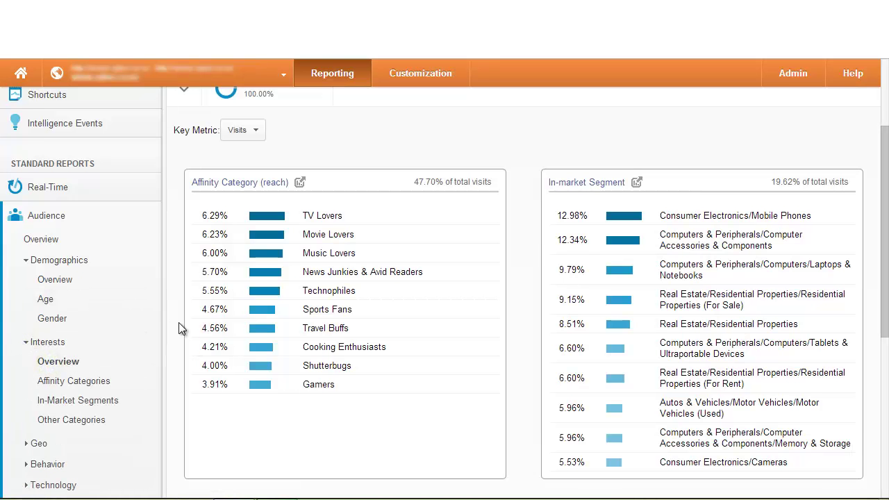
scroll(179, 322, "up", 1)
scroll(178, 322, "down", 1)
scroll(179, 323, "down", 1)
scroll(179, 323, "down", 1)
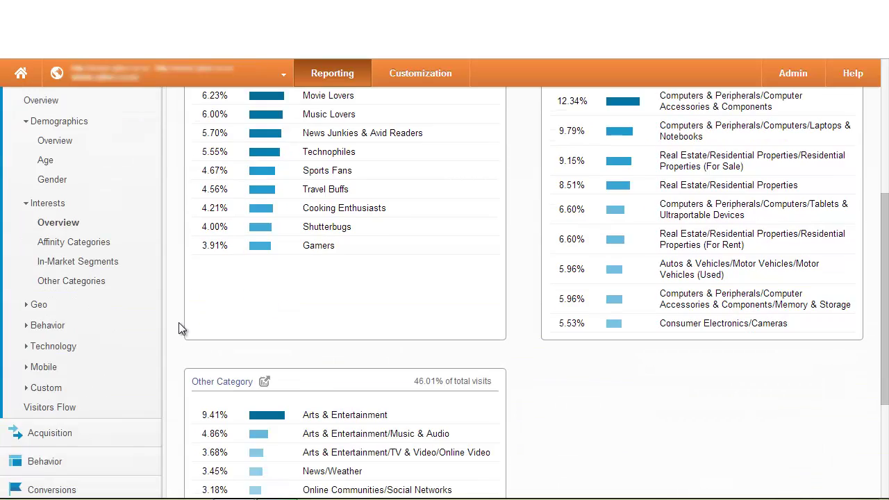
scroll(178, 322, "up", 2)
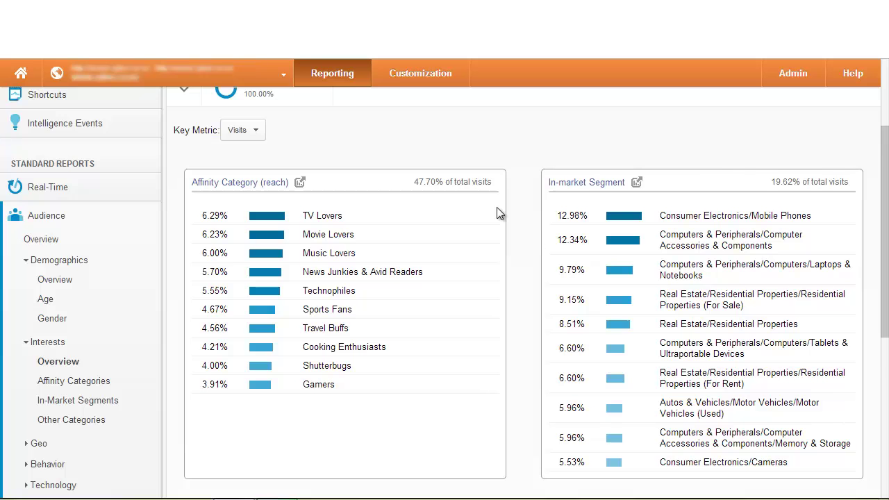
scroll(497, 207, "down", 5)
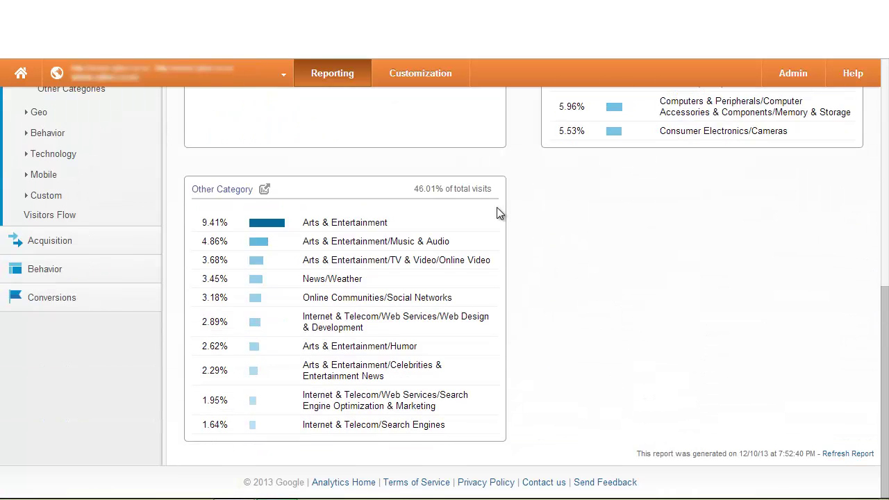
scroll(404, 273, "up", 4)
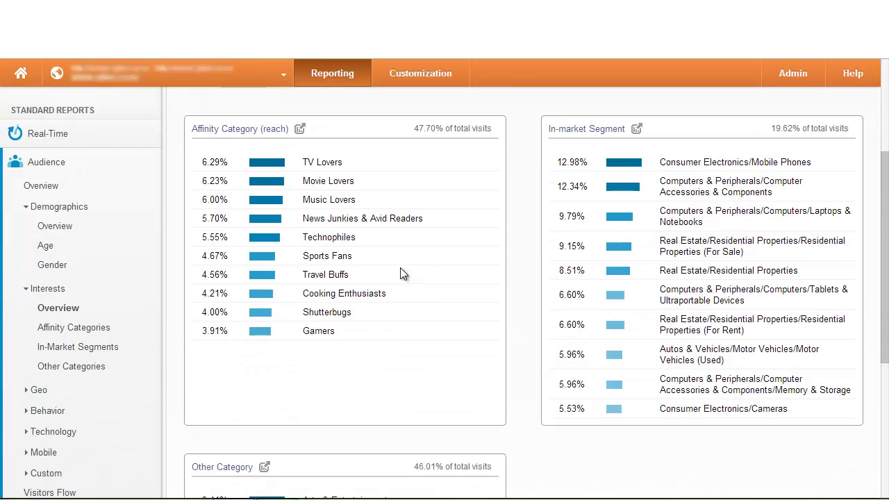
- Collapse Interests and open Geo > Location to view the world map of visits by country
left_click(24, 290)
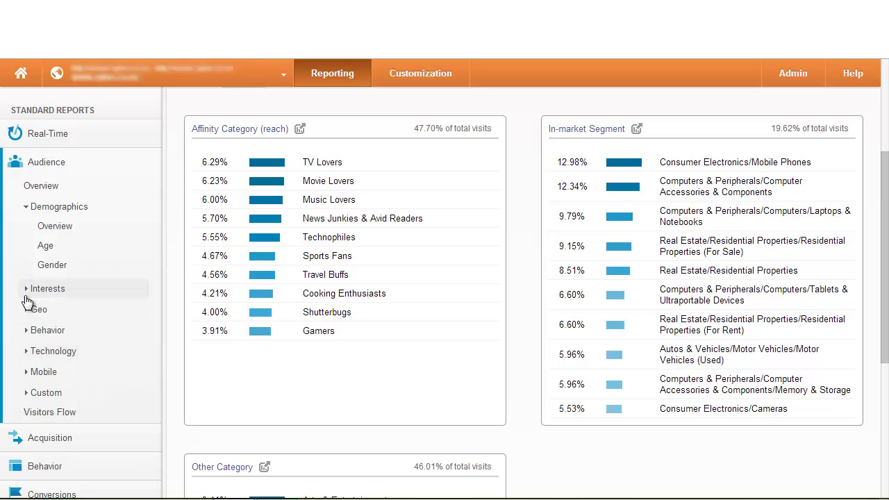
left_click(28, 309)
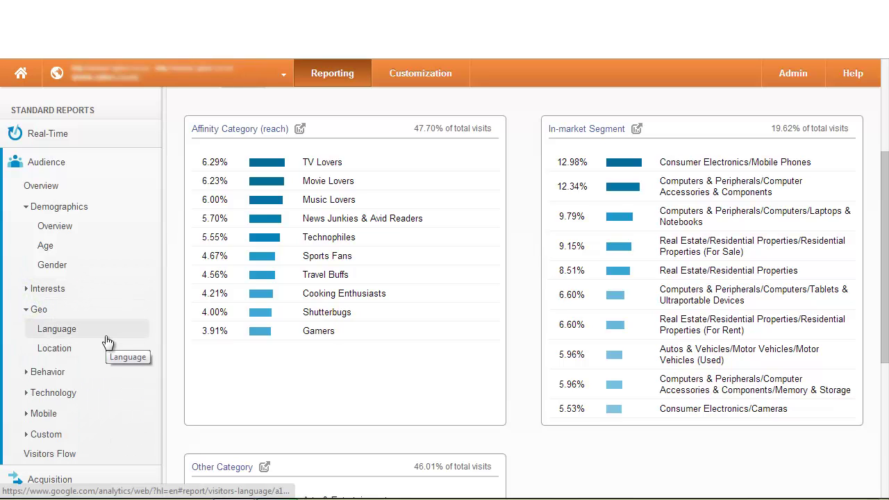
left_click(86, 350)
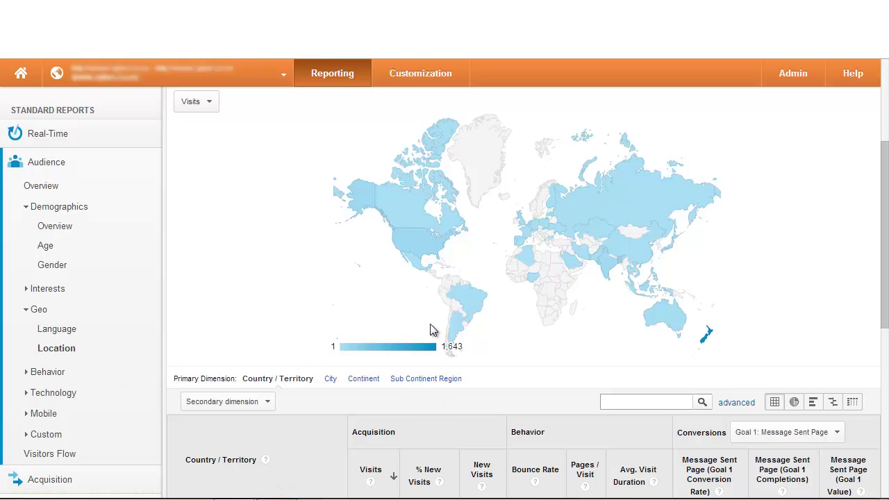
mouse_move(413, 243)
mouse_move(526, 242)
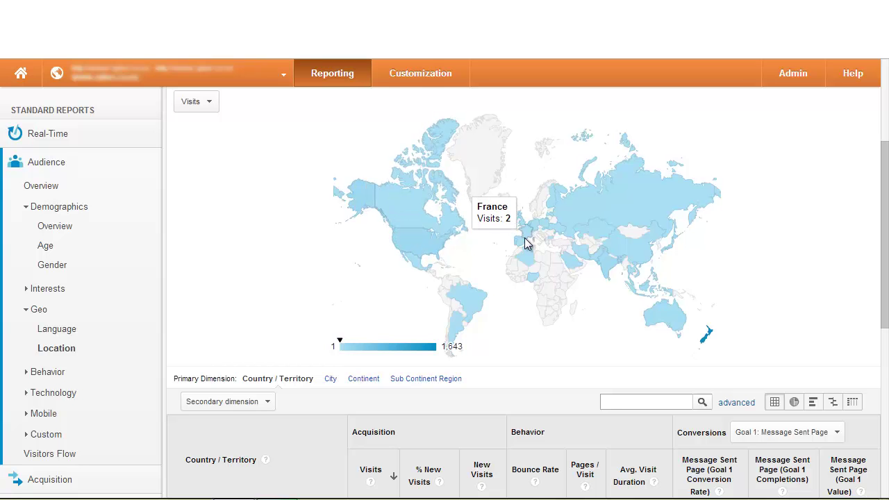
- Drill the map into New Zealand to see visits by city, with Auckland the largest cluster
left_click(710, 330)
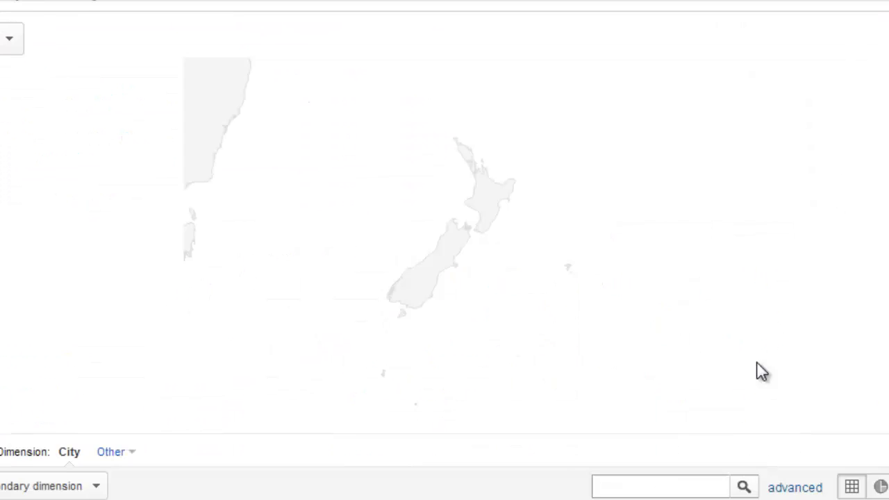
mouse_move(440, 141)
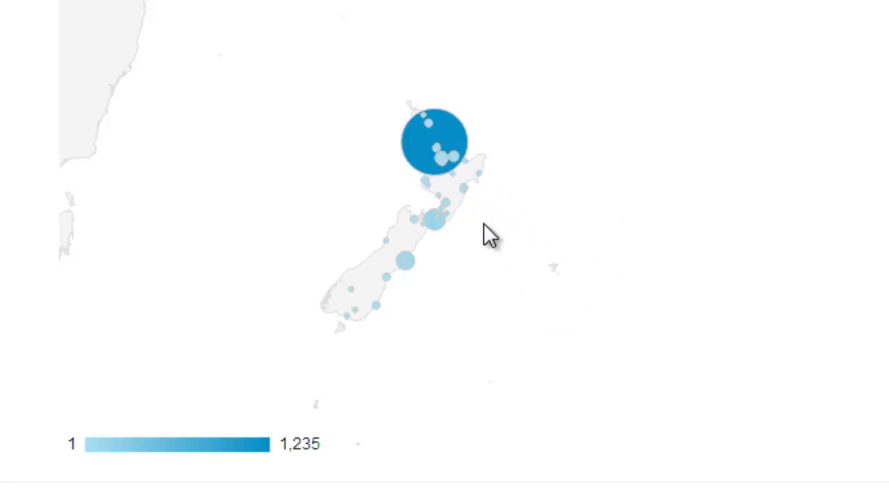
mouse_move(438, 218)
mouse_move(453, 177)
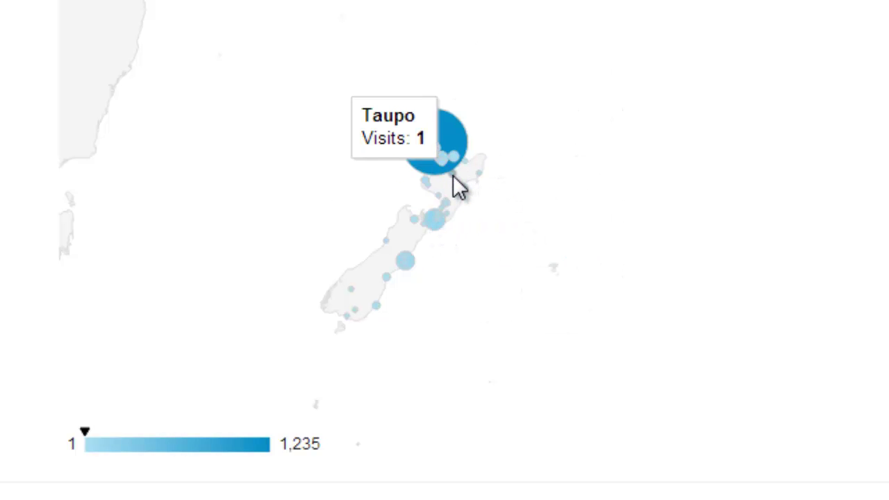
mouse_move(426, 185)
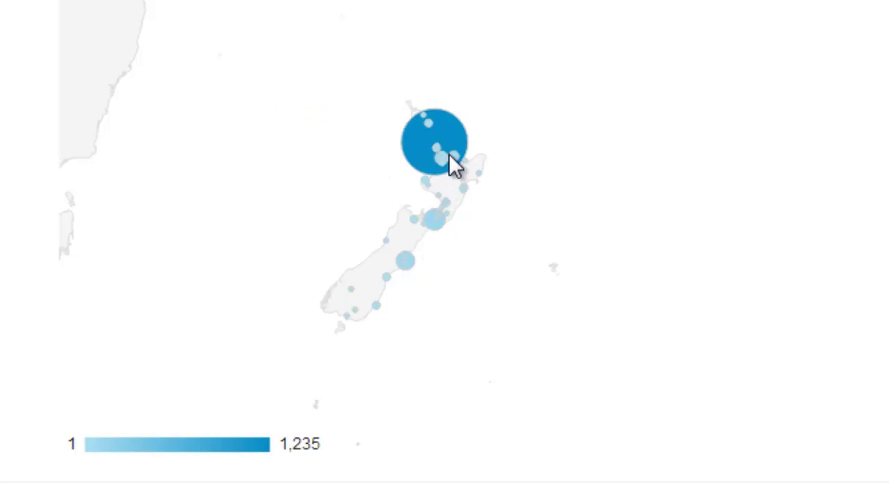
mouse_move(424, 161)
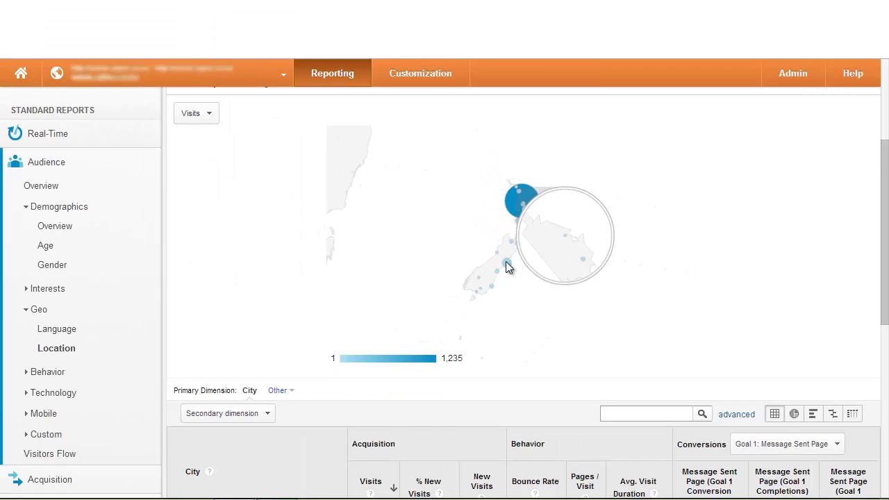
scroll(507, 266, "down", 6)
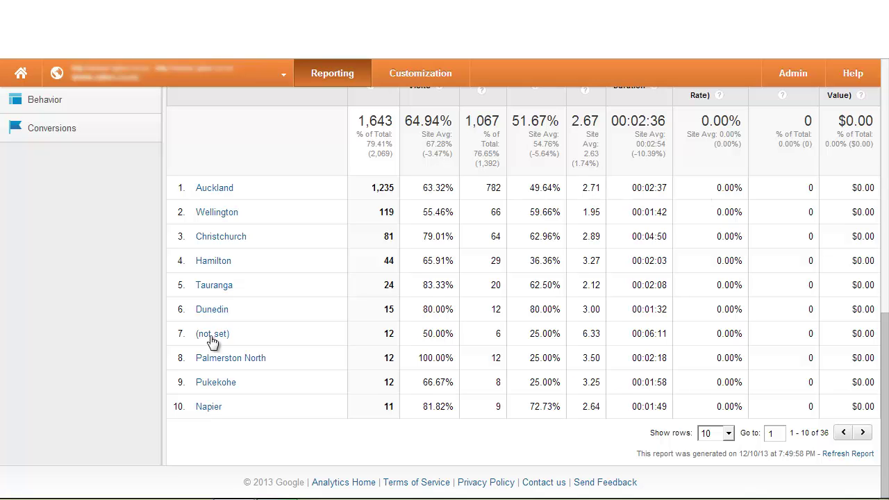
scroll(193, 420, "up", 5)
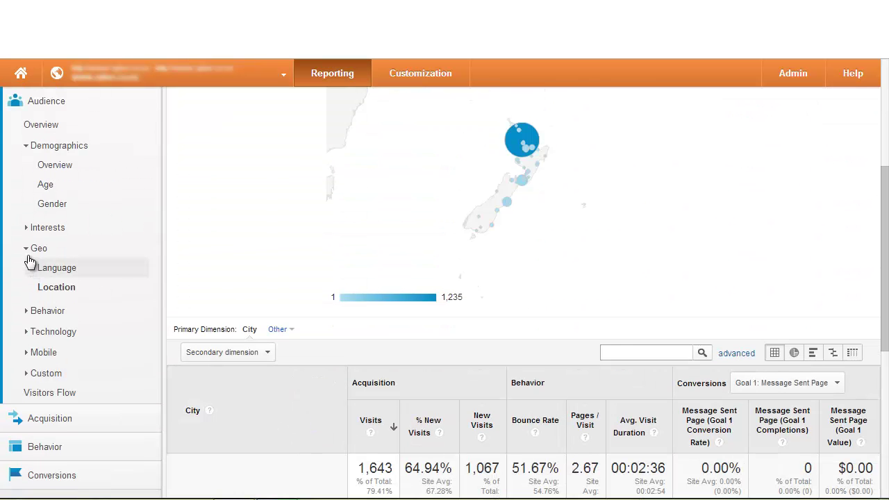
- Open Technology > Browser & OS and check the browser table: Chrome 905, Firefox 445 visits
left_click(27, 254)
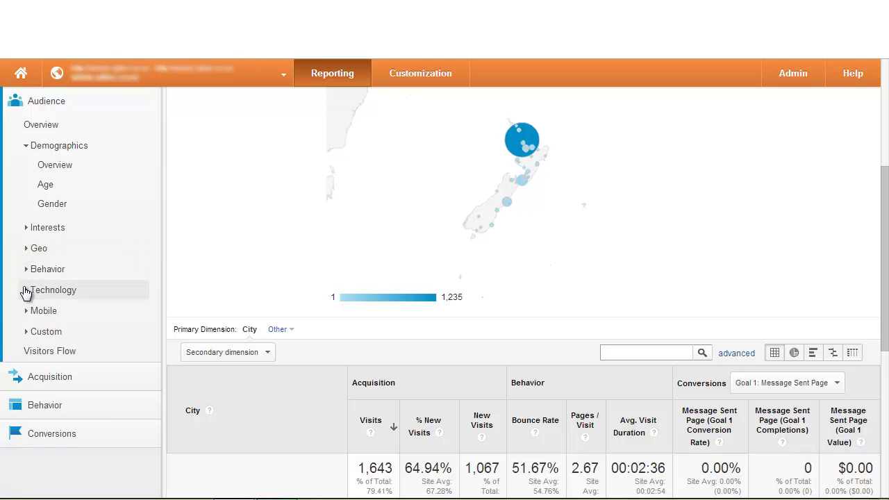
left_click(27, 290)
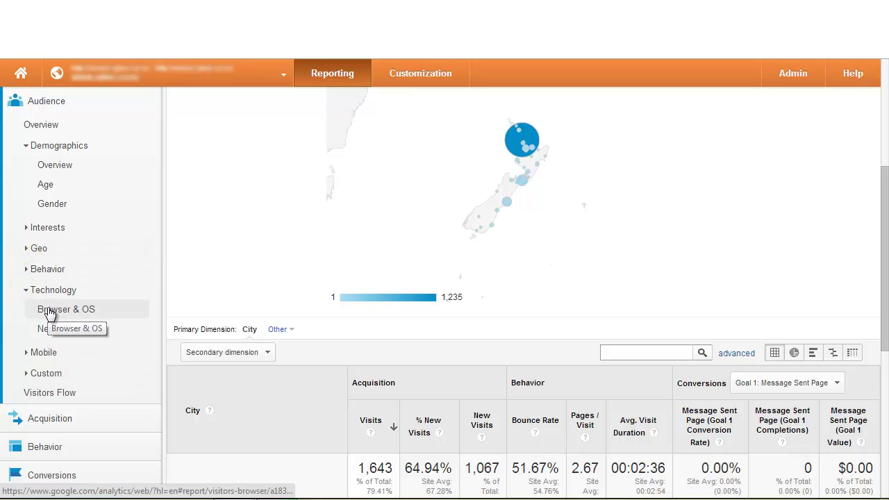
left_click(49, 309)
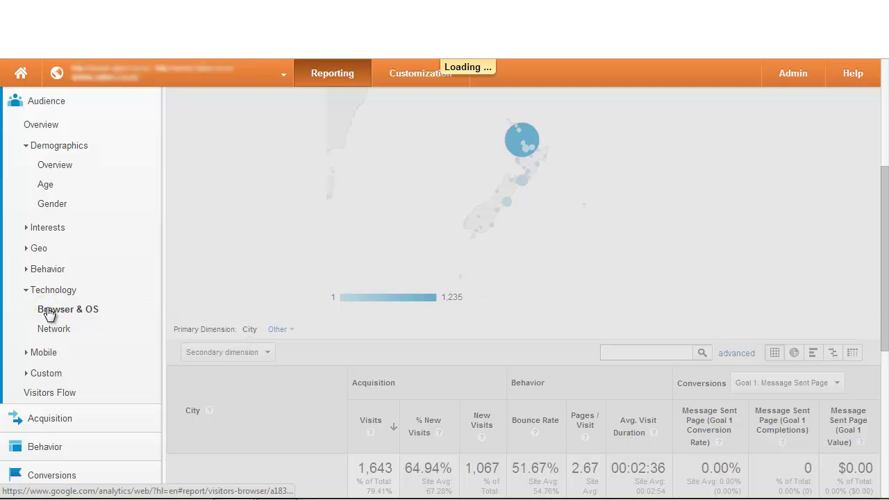
scroll(379, 320, "down", 3)
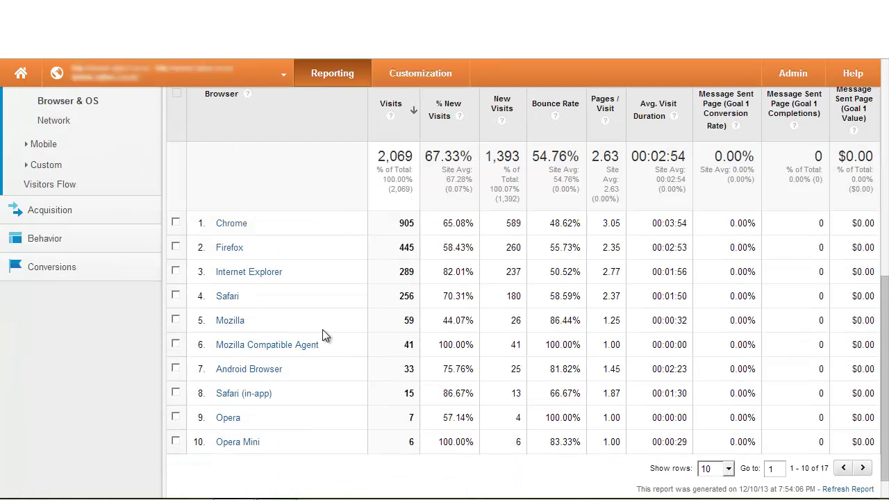
scroll(313, 337, "up", 2)
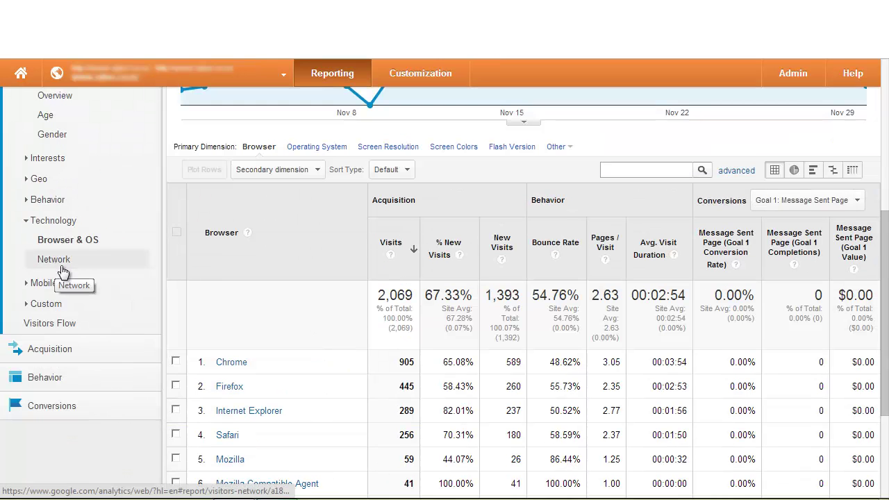
- View the Mobile Overview (desktop 1,878, mobile 118, tablet 73 visits), then go to Visitors Flow
left_click(29, 283)
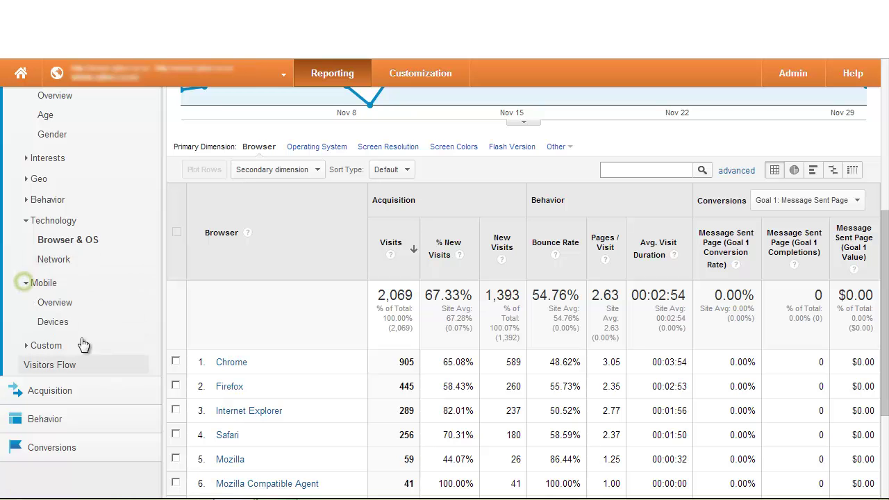
left_click(39, 306)
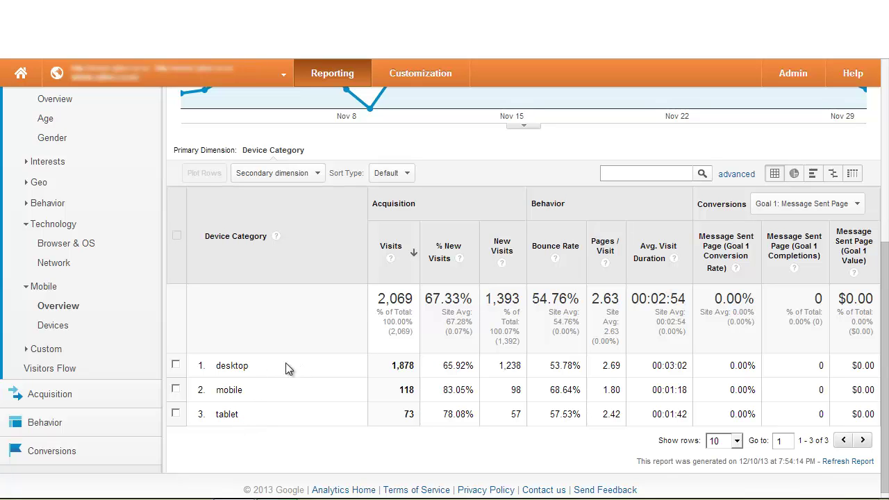
left_click(31, 368)
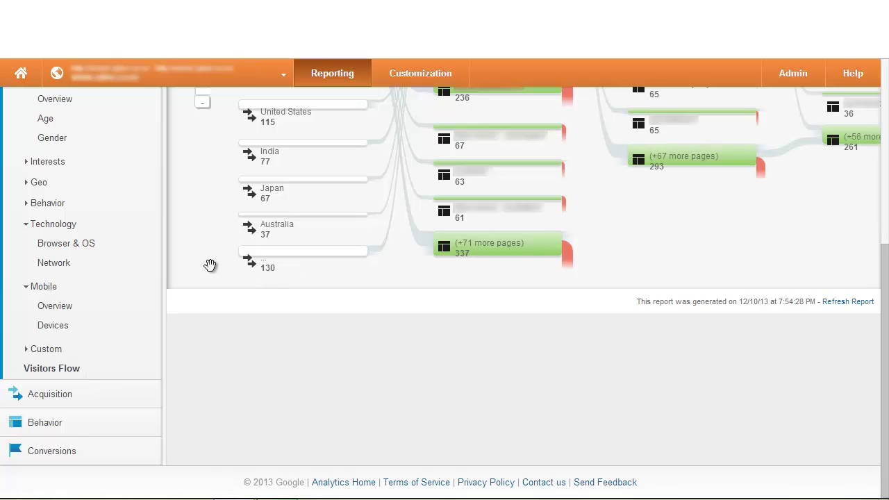
- Pan the Visitors Flow diagram left and right to inspect the 2nd and 3rd Interaction columns
scroll(205, 445, "up", 5)
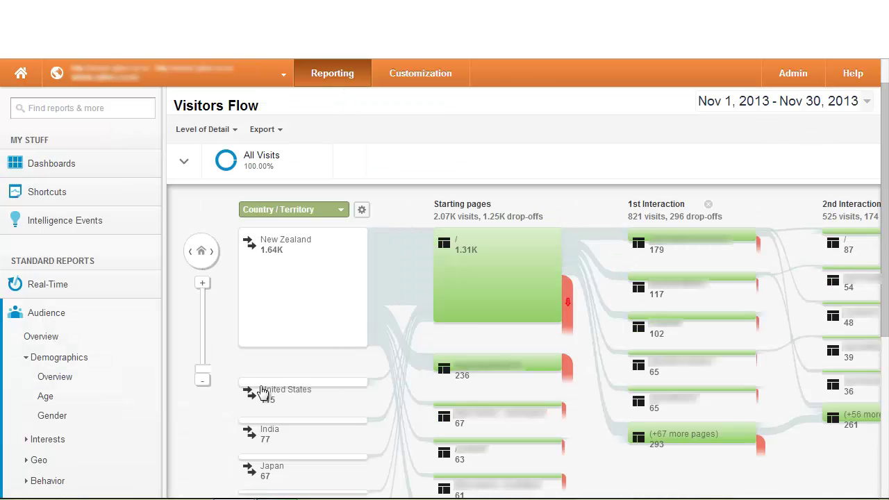
left_click_drag(601, 438, 430, 437)
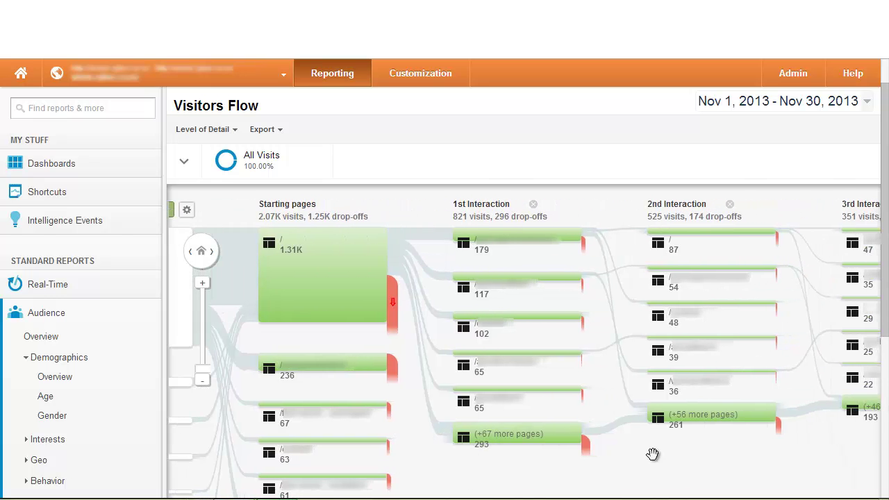
scroll(653, 455, "down", 1)
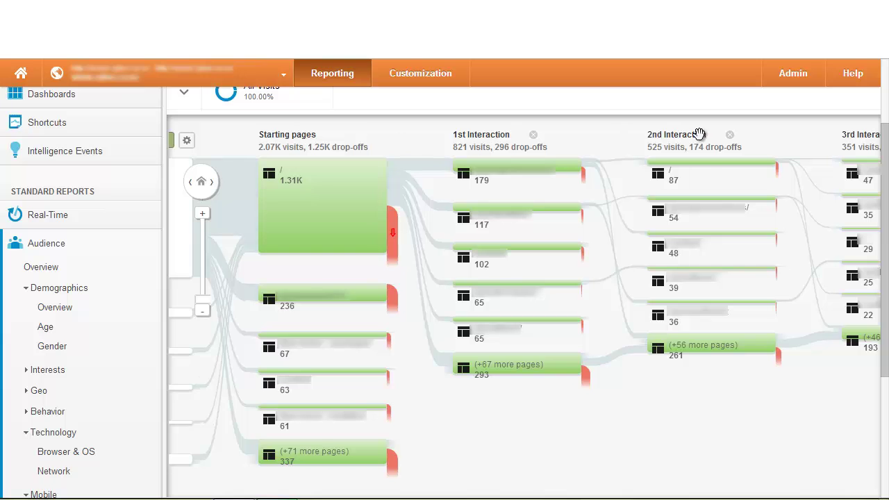
left_click_drag(765, 427, 664, 426)
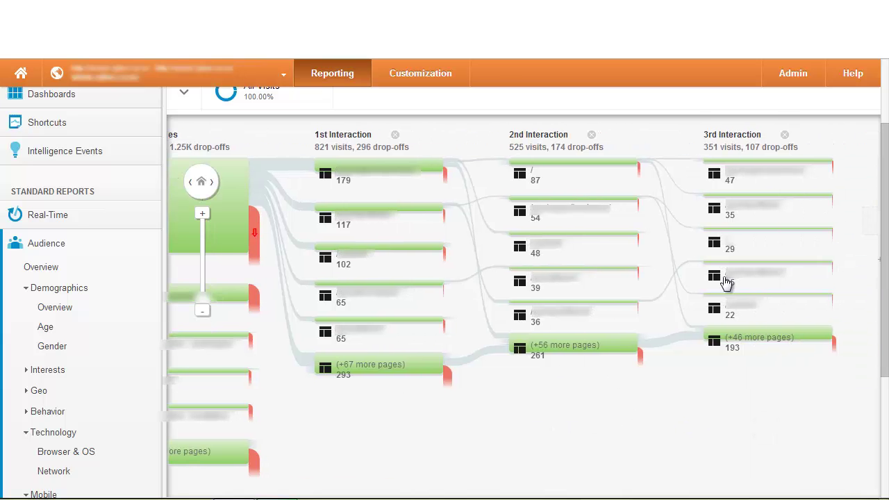
left_click_drag(502, 437, 704, 431)
scroll(452, 243, "up", 1)
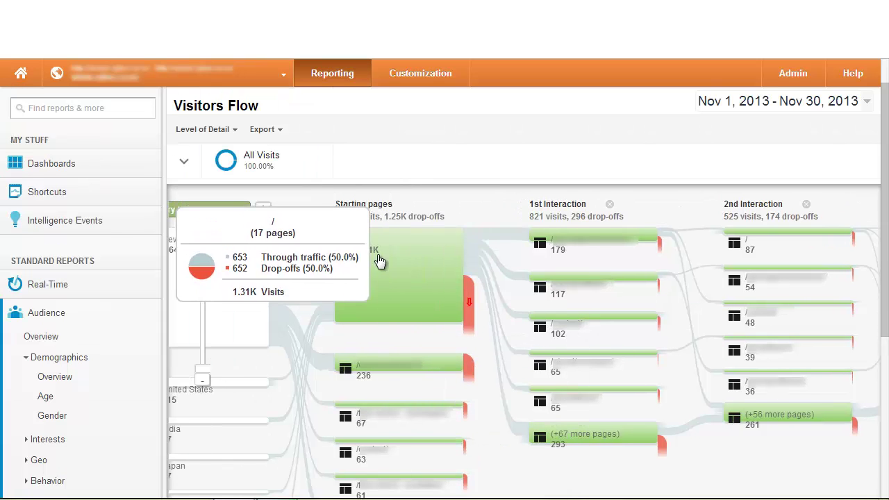
mouse_move(601, 259)
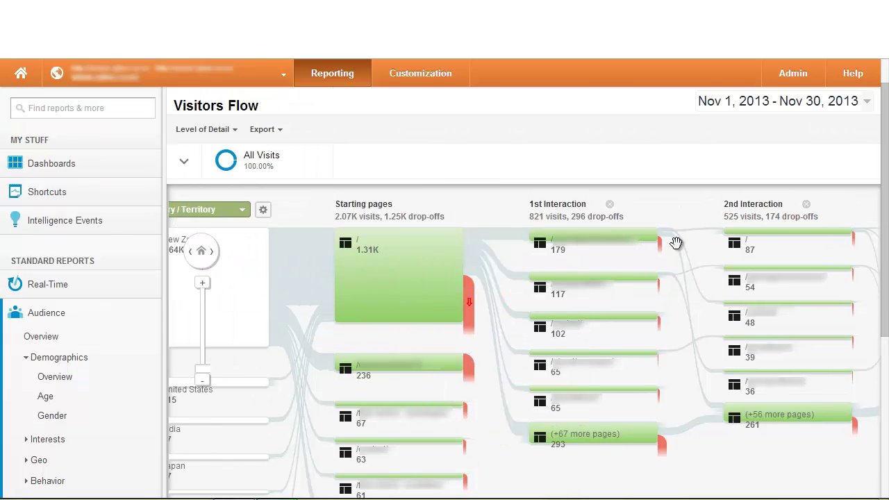
mouse_move(749, 355)
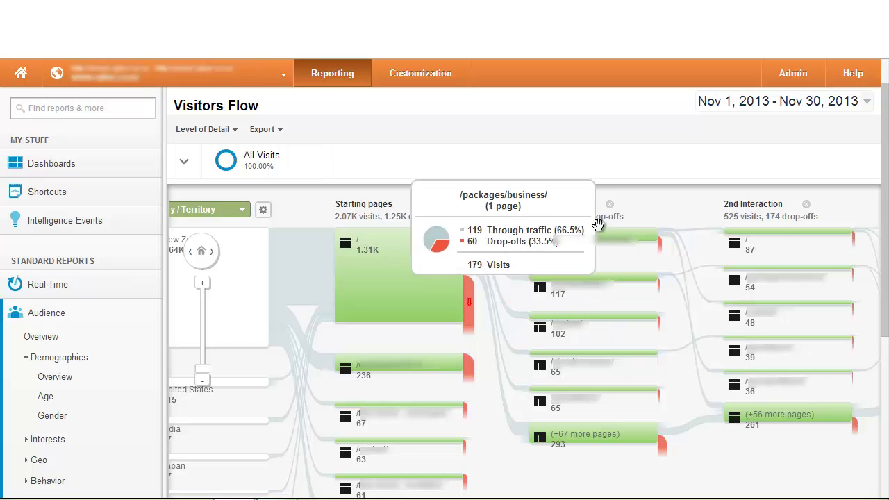
mouse_move(592, 277)
mouse_move(593, 323)
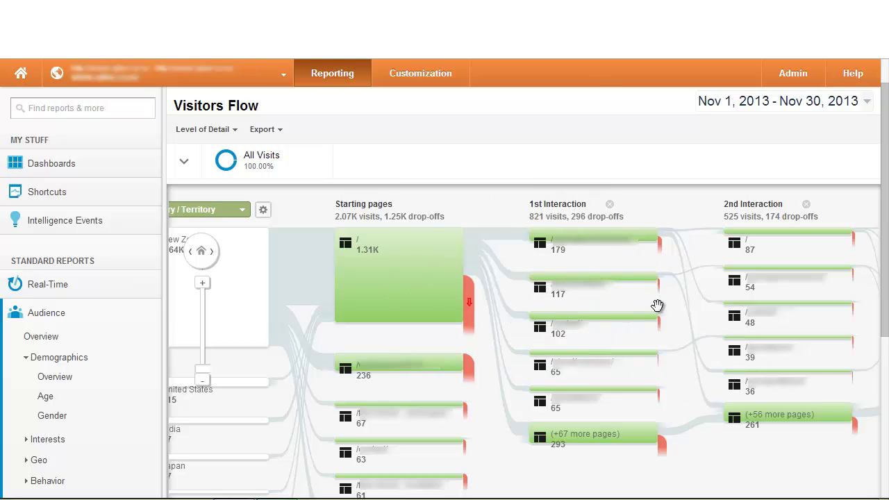
mouse_move(625, 248)
mouse_move(659, 458)
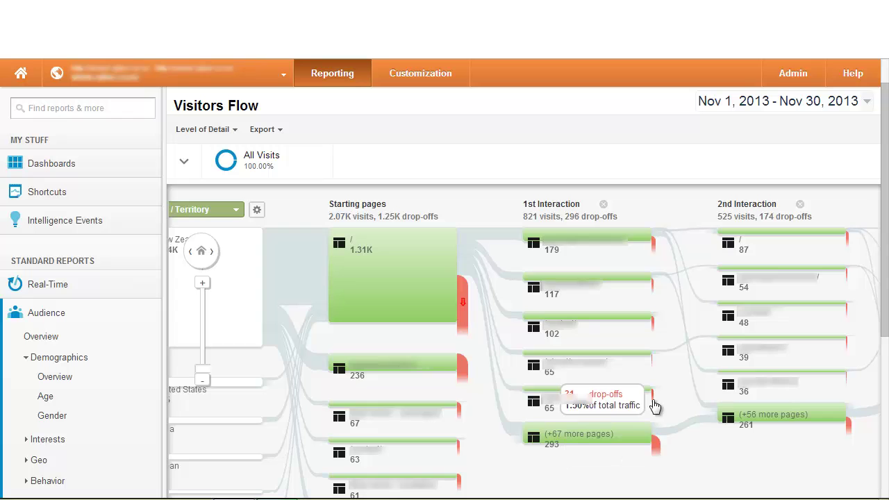
mouse_move(655, 366)
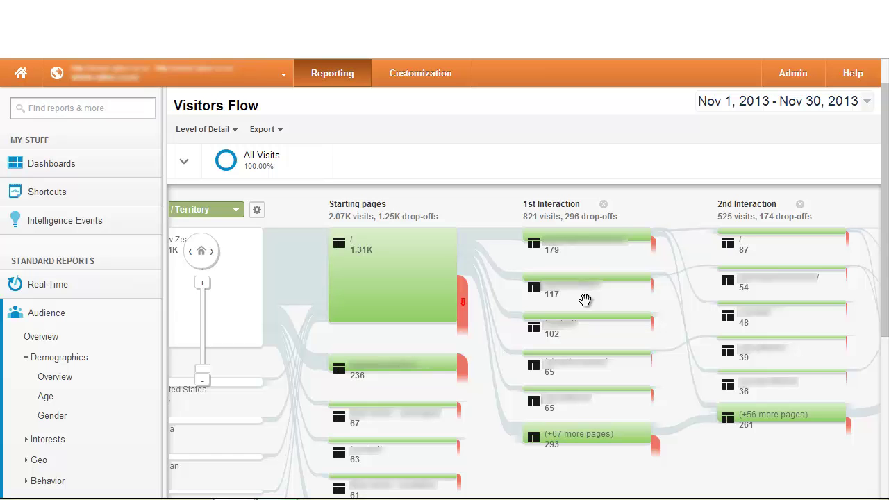
- Pan to the 3rd Interaction column (351 visits), inspect nodes, then return to Starting pages
left_click_drag(599, 301, 486, 301)
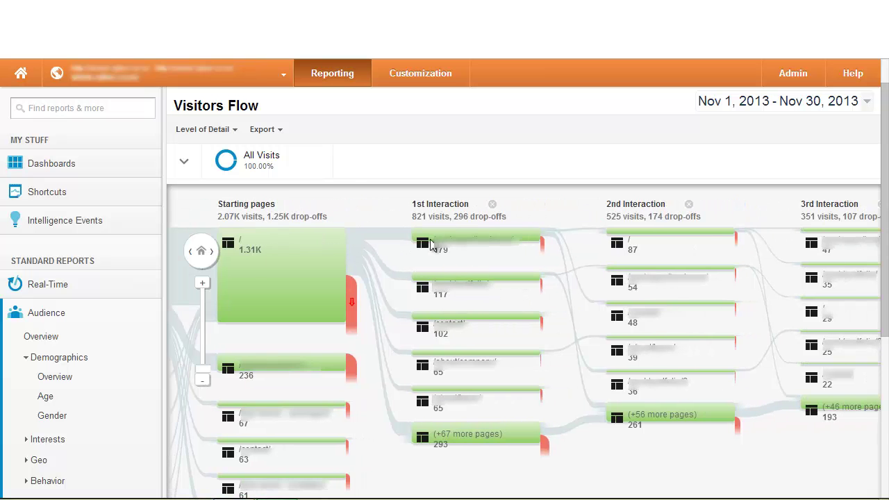
mouse_move(693, 279)
left_click_drag(686, 314, 603, 312)
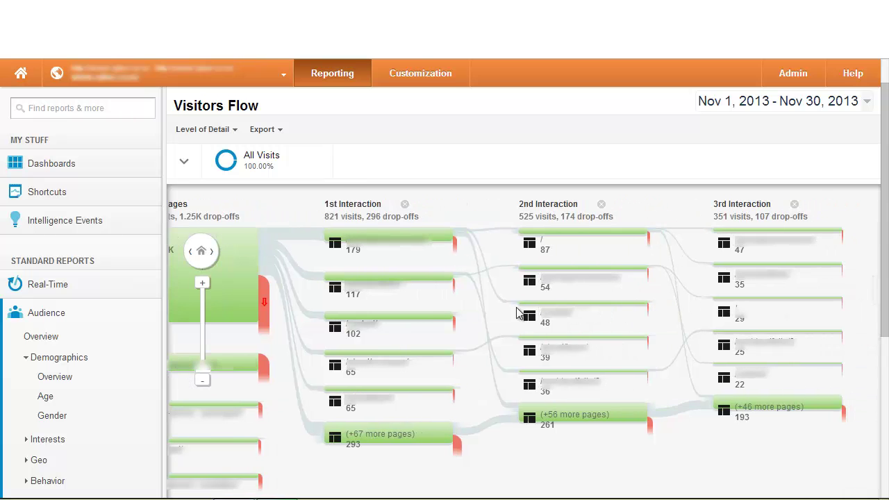
mouse_move(357, 336)
mouse_move(397, 297)
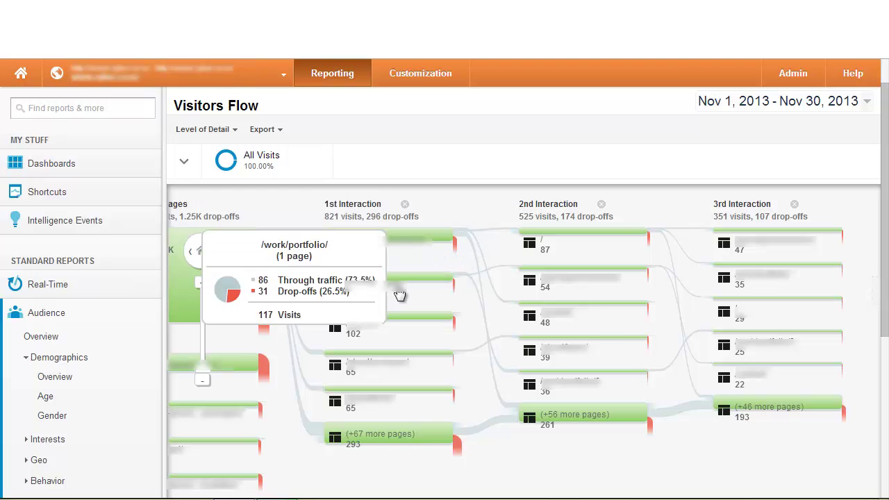
mouse_move(527, 496)
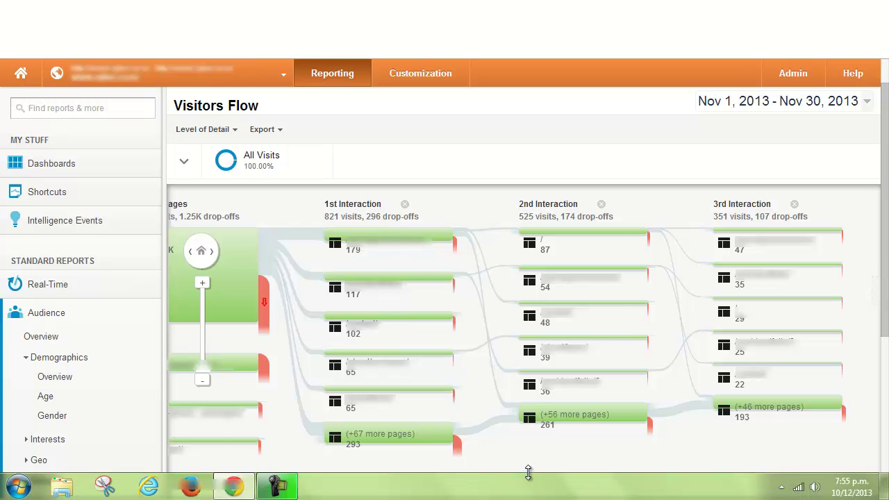
left_click_drag(527, 461, 615, 460)
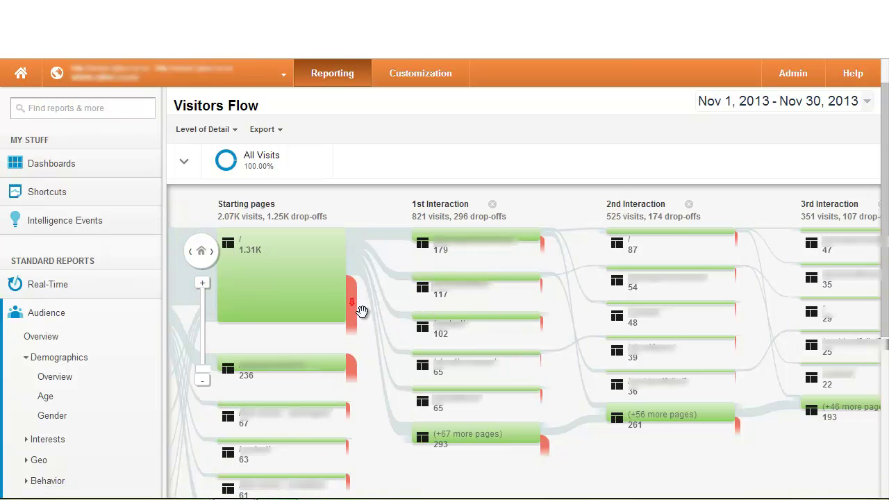
mouse_move(356, 318)
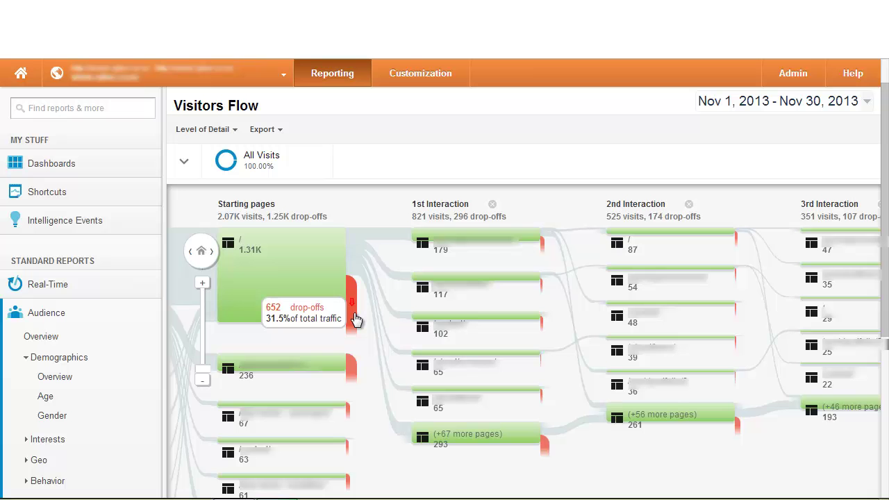